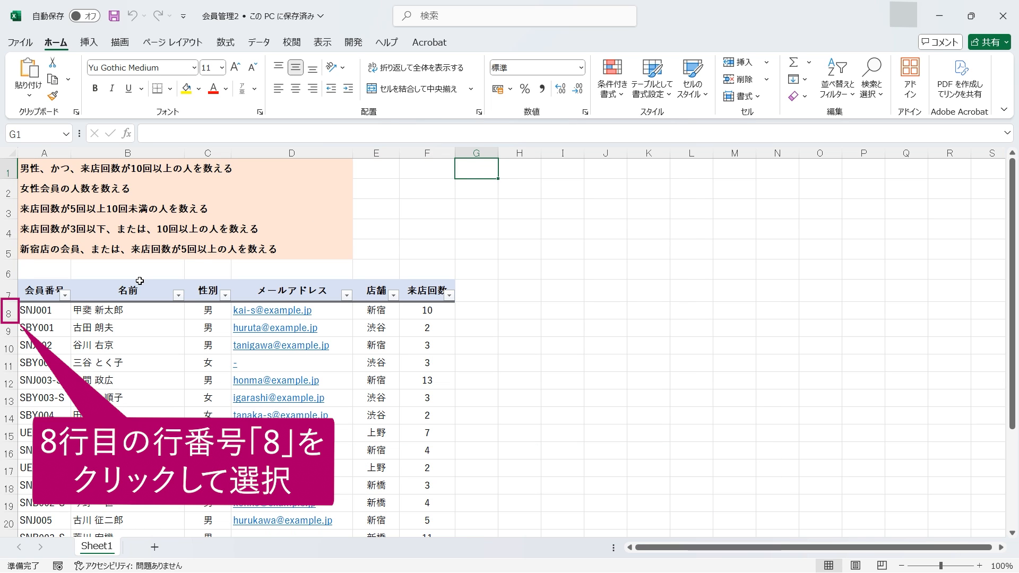
Freeze the worksheet panes above row 8 so rows 1 to 7 stay in view while the member list scrolls
{"action": "left_click", "coordinate": [8, 314]}
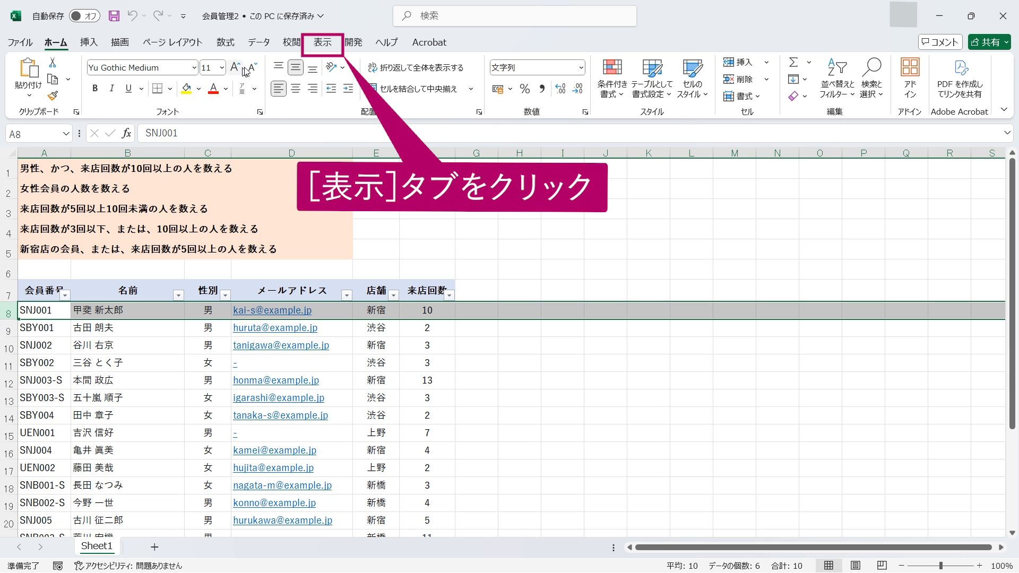
{"action": "left_click", "coordinate": [323, 42]}
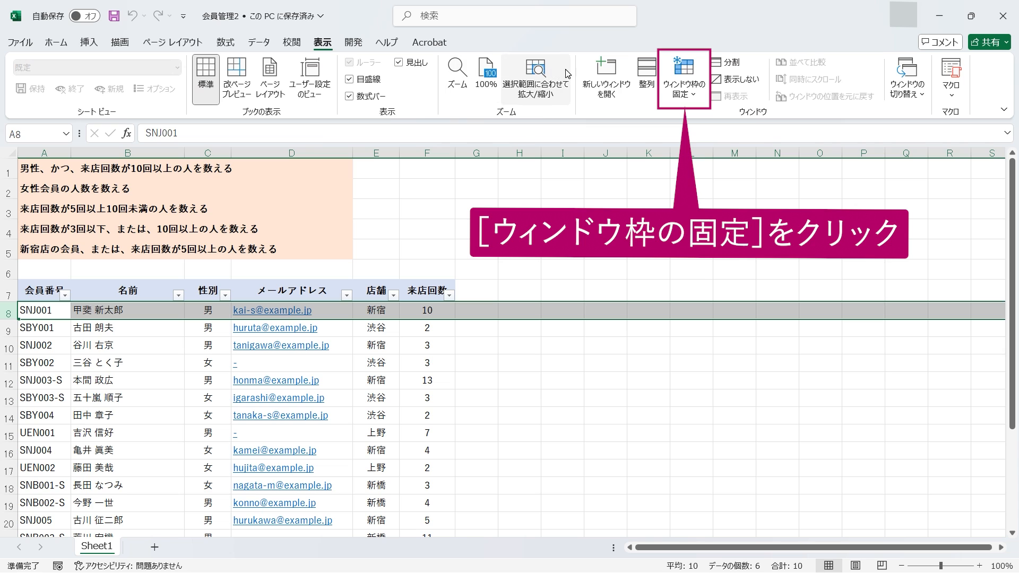
{"action": "left_click", "coordinate": [689, 70]}
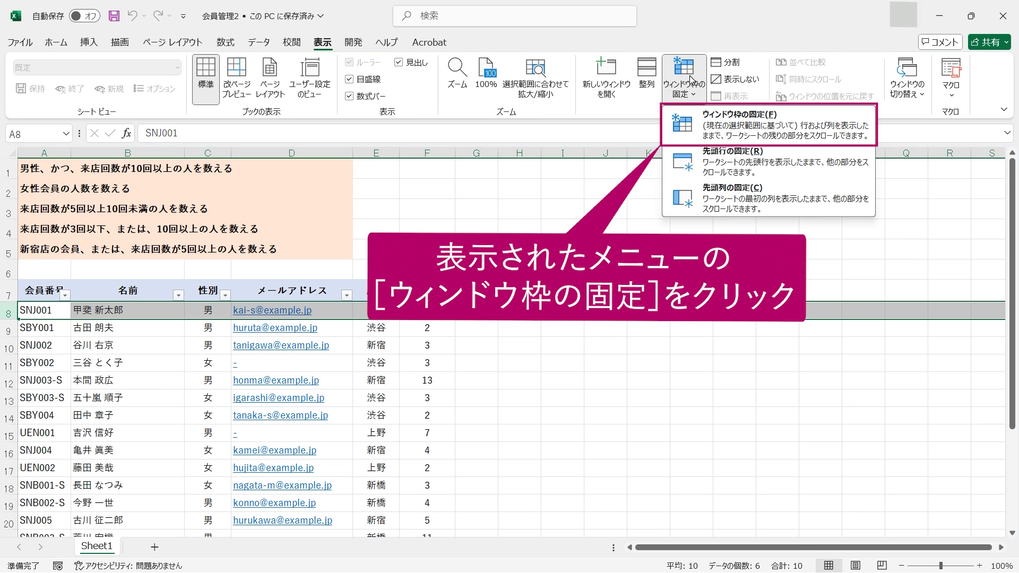
{"action": "left_click", "coordinate": [727, 129]}
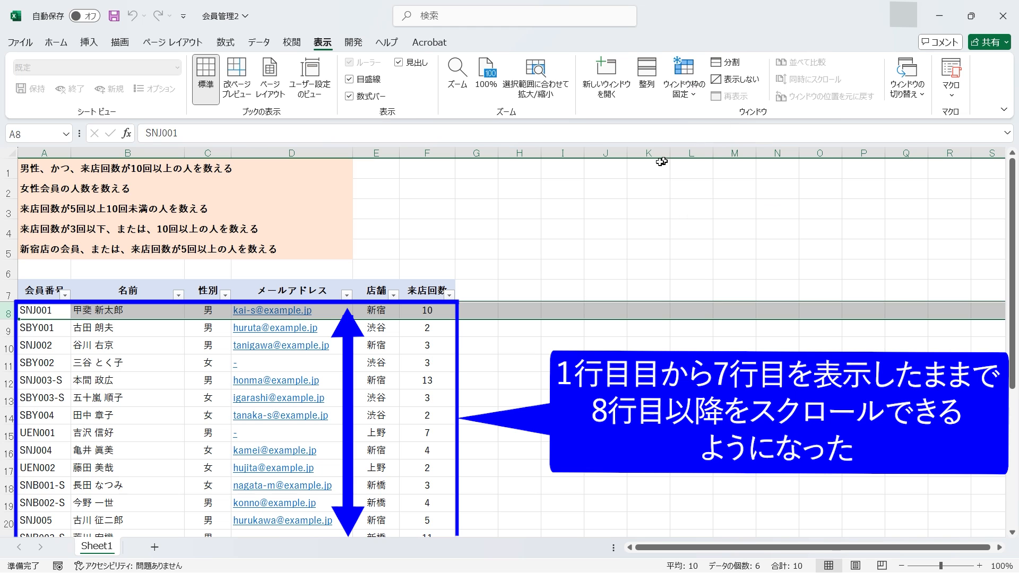
{"action": "left_click", "coordinate": [441, 313]}
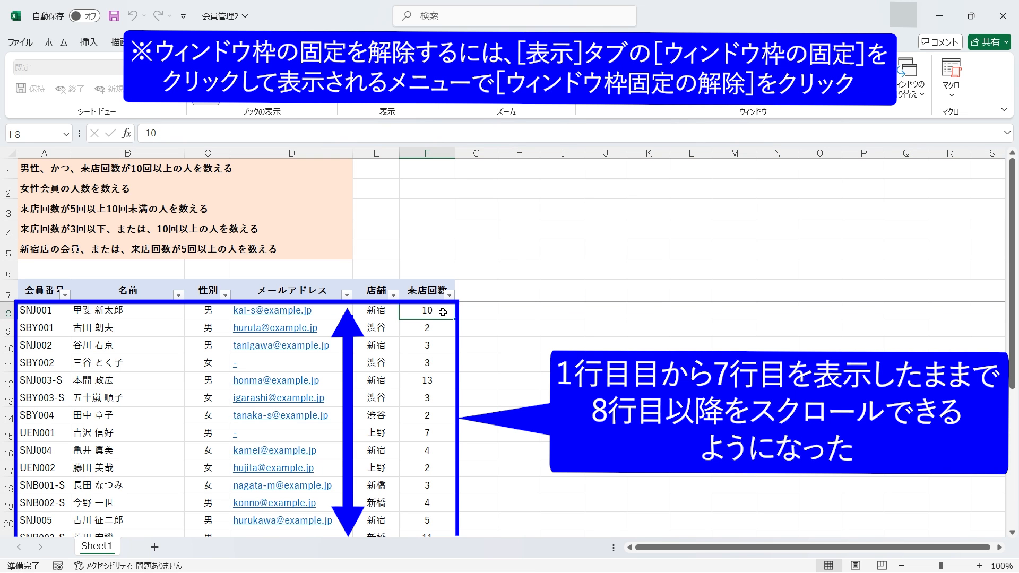
{"action": "scroll", "coordinate": [442, 313], "scroll_direction": "down", "scroll_amount": 5}
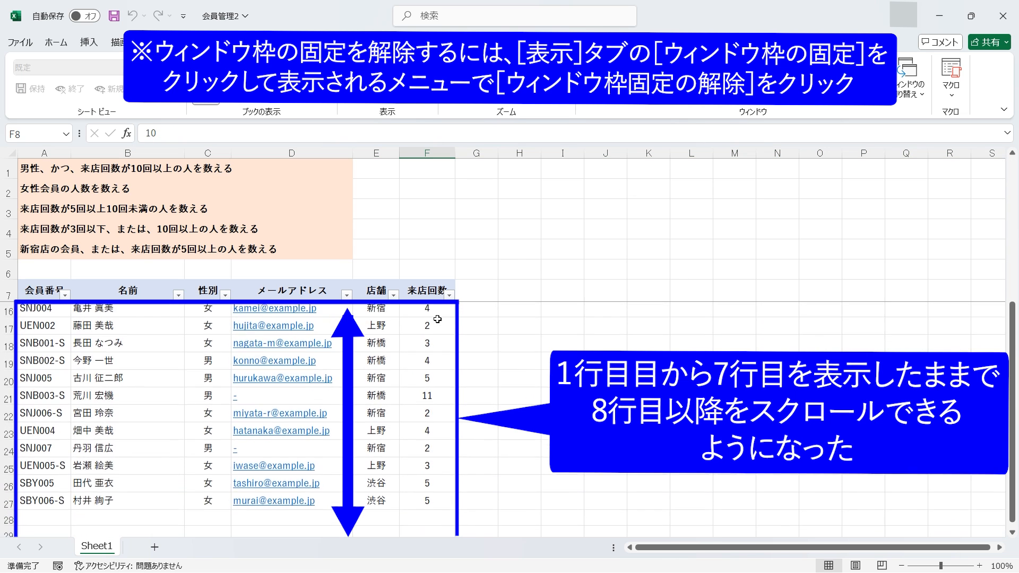
{"action": "scroll", "coordinate": [437, 319], "scroll_direction": "down", "scroll_amount": 1}
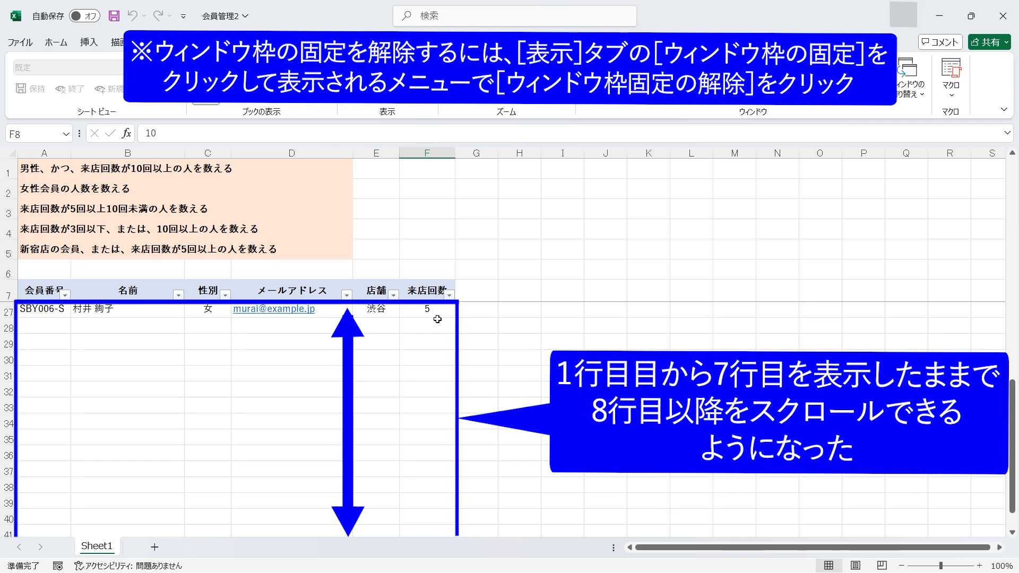
{"action": "scroll", "coordinate": [437, 320], "scroll_direction": "up", "scroll_amount": 3}
{"action": "scroll", "coordinate": [437, 319], "scroll_direction": "up", "scroll_amount": 4}
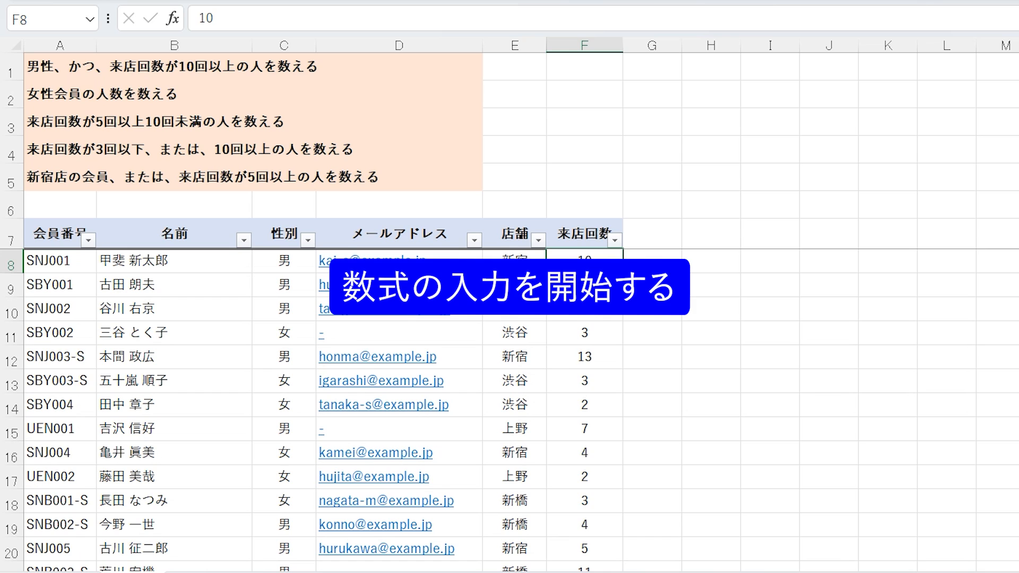
Start a COUNTIFS formula in cell E1 with C8:C27 as the first criteria range and "男" as its criterion
{"action": "left_click", "coordinate": [511, 64]}
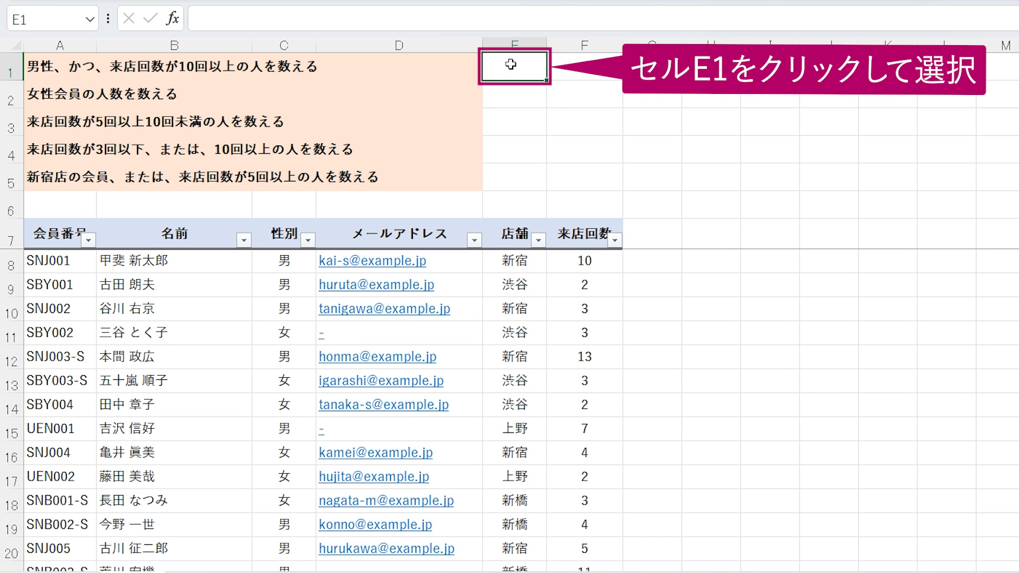
{"action": "type", "text": "="}
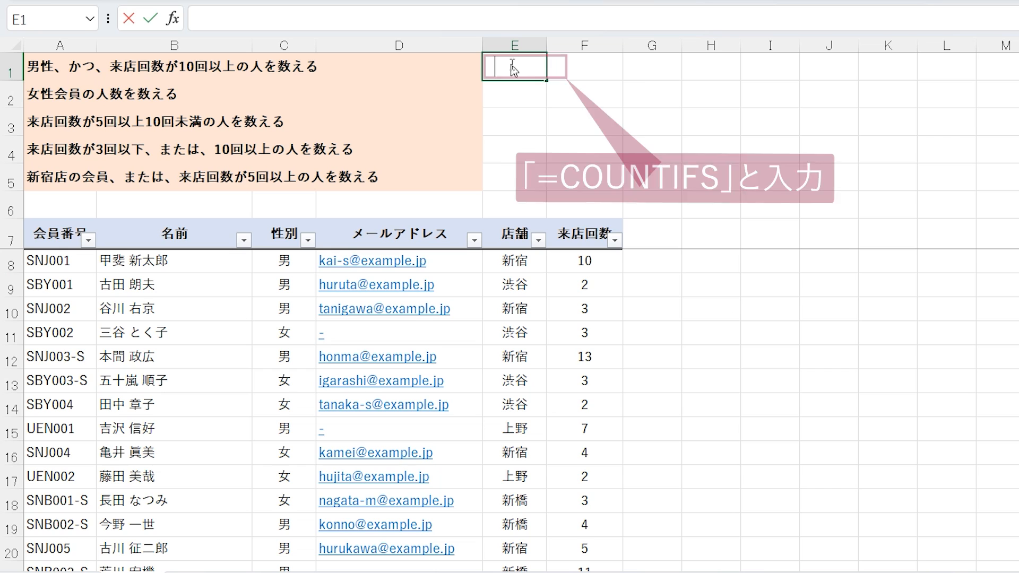
{"action": "type", "text": "CO"}
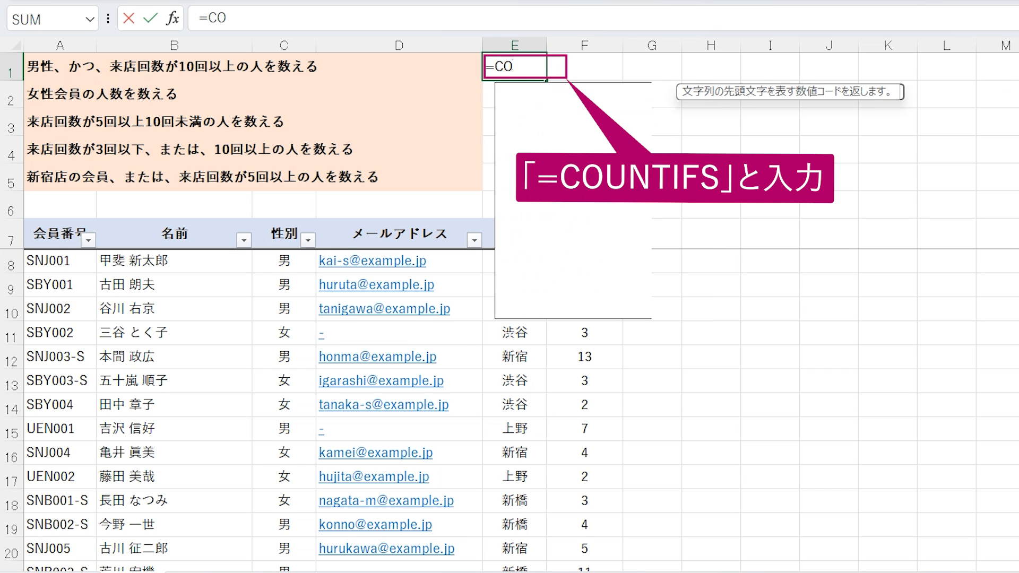
{"action": "type", "text": "UNTIFS"}
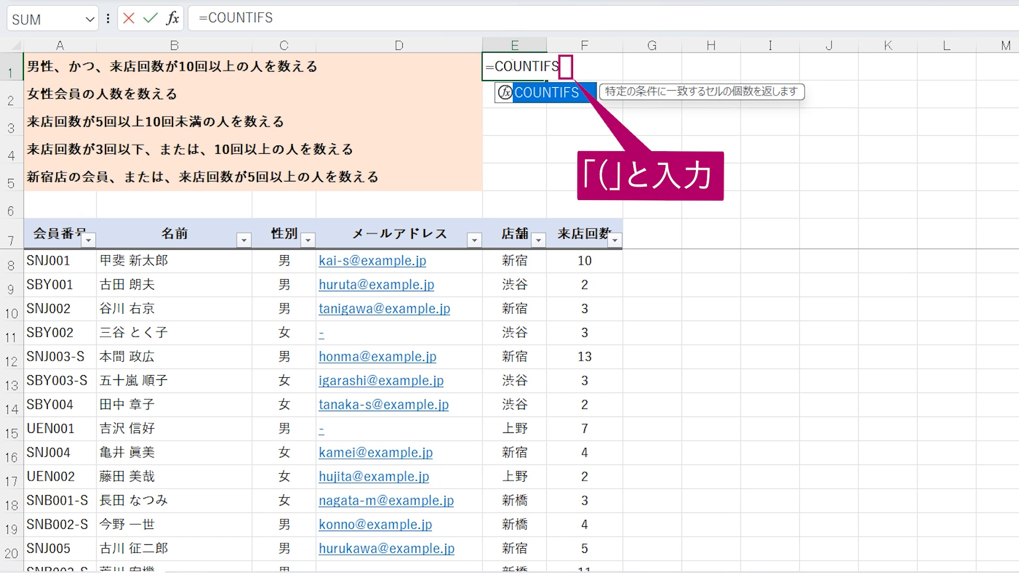
{"action": "type", "text": "("}
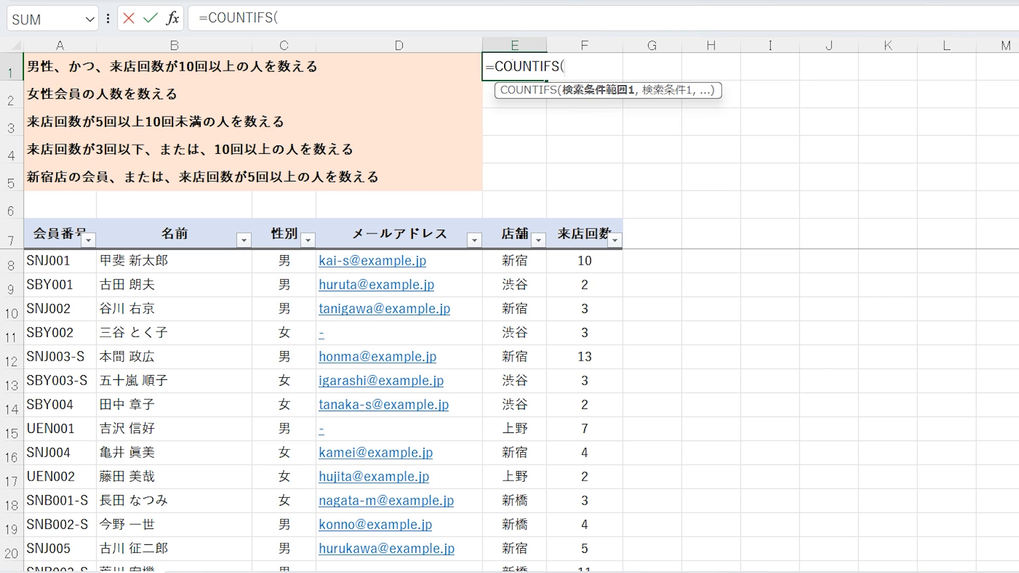
{"action": "left_click", "coordinate": [291, 271]}
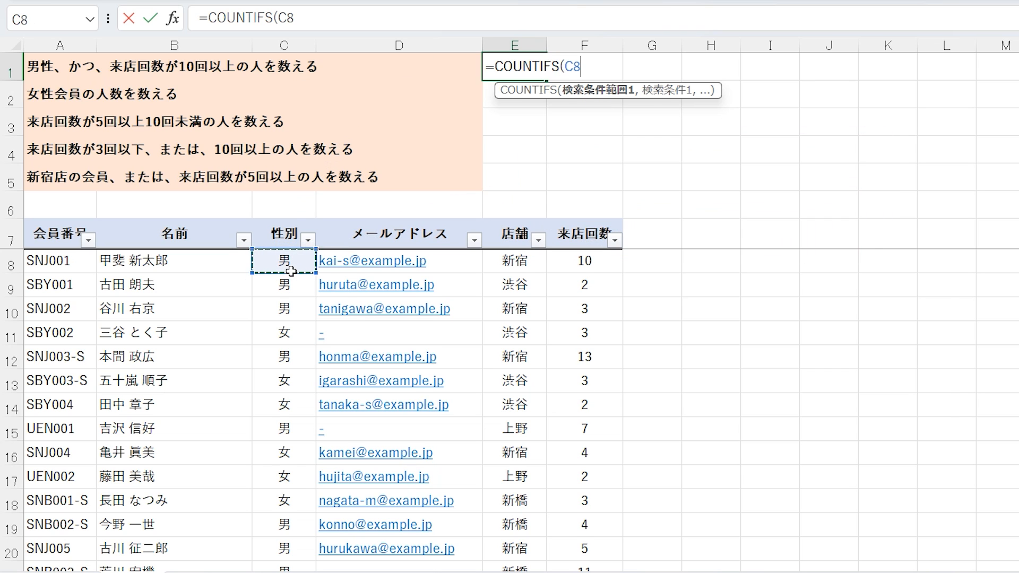
{"action": "left_click_drag", "start_coordinate": [291, 271], "coordinate": [298, 479]}
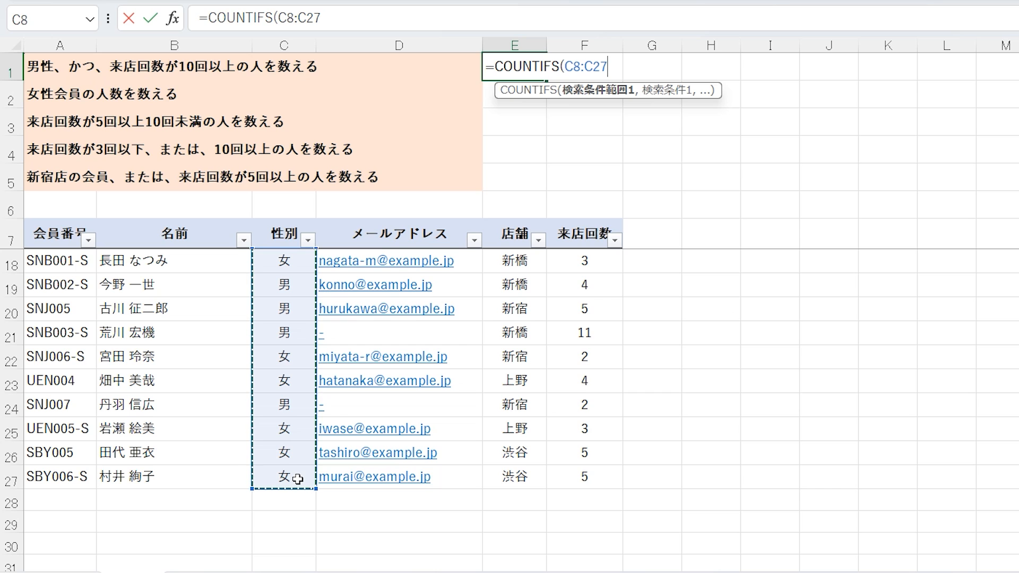
{"action": "type", "text": ","}
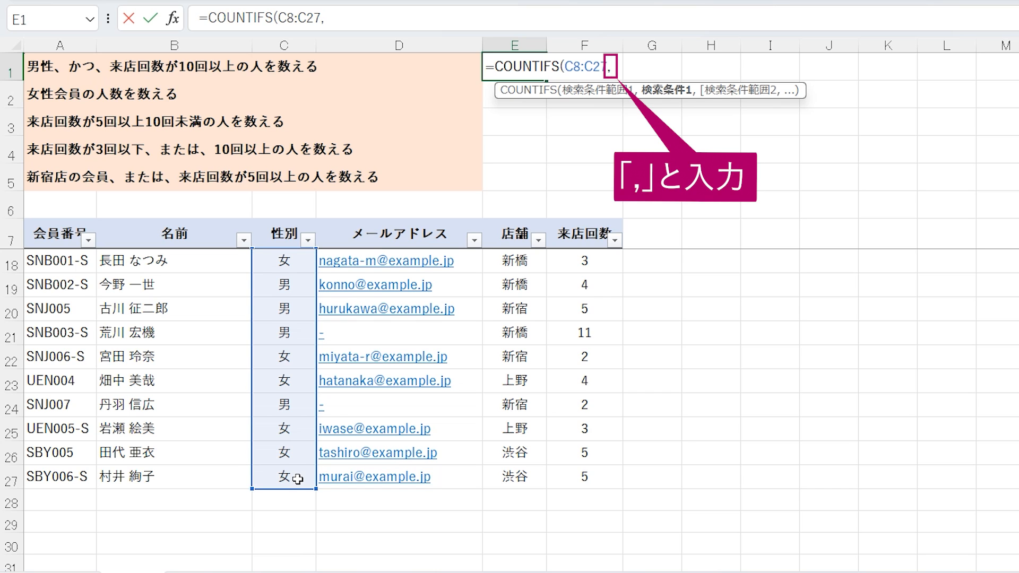
{"action": "type", "text": "\""}
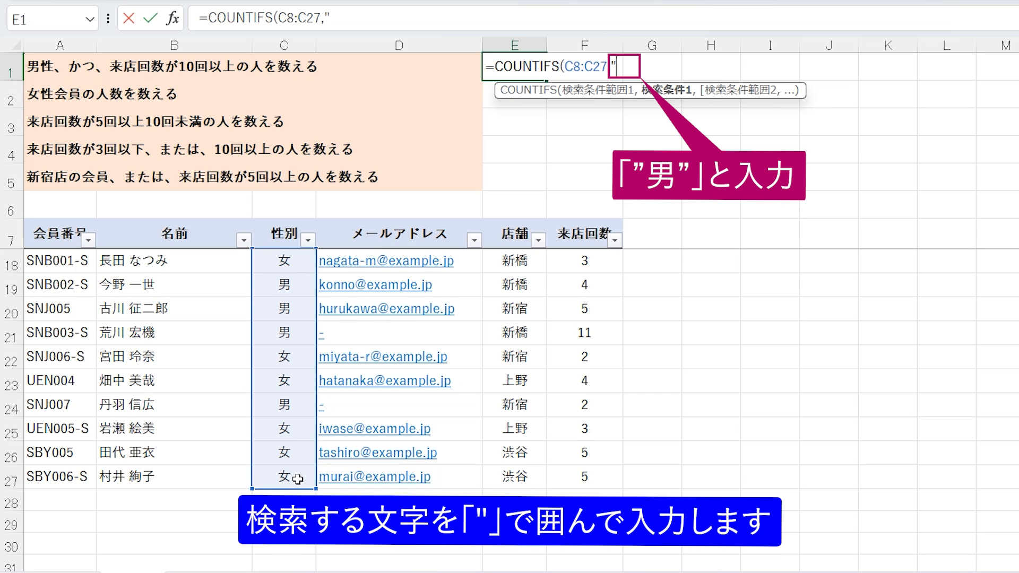
{"action": "type", "text": "男\""}
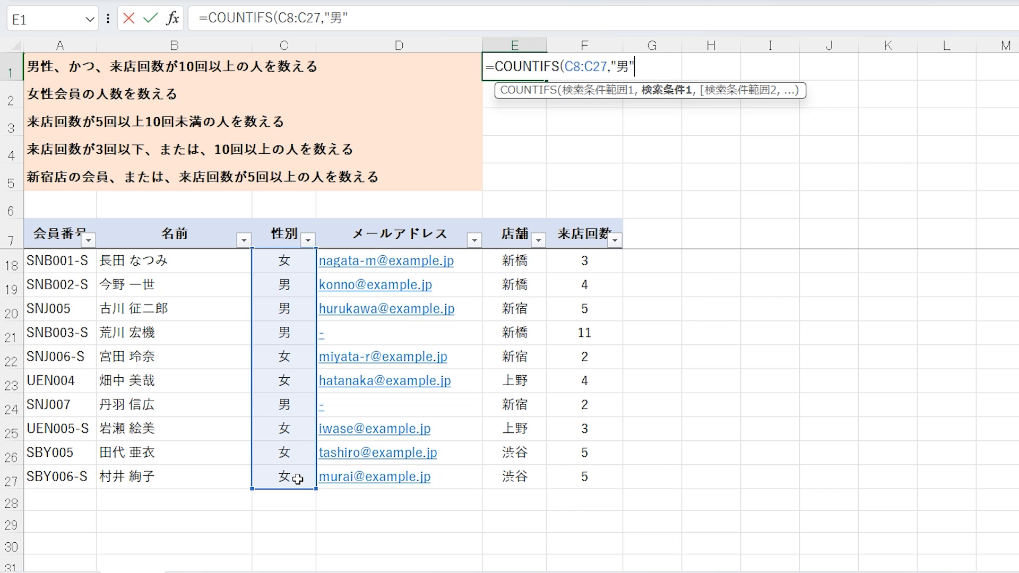
{"action": "type", "text": ","}
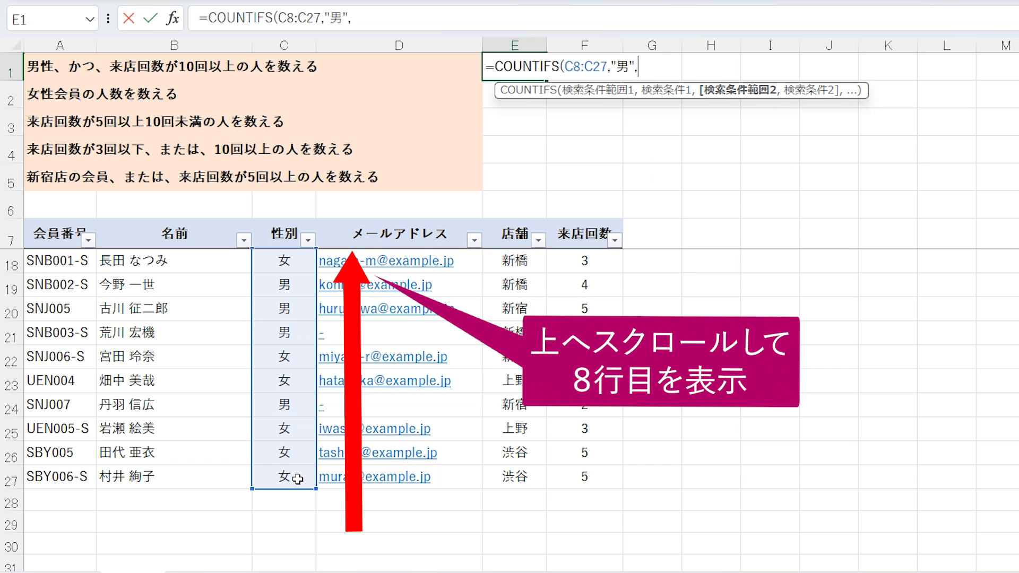
Complete the COUNTIFS formula in E1 with F8:F27 as the second criteria range and ">=10" as its criterion
{"action": "scroll", "coordinate": [298, 479], "scroll_direction": "up", "scroll_amount": 2}
{"action": "scroll", "coordinate": [297, 480], "scroll_direction": "up", "scroll_amount": 2}
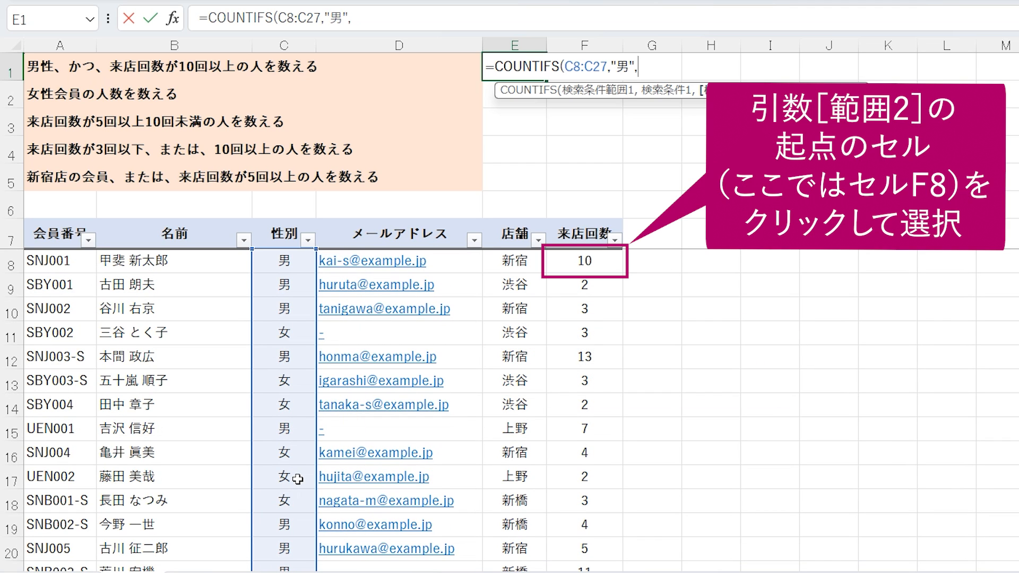
{"action": "left_click", "coordinate": [589, 263]}
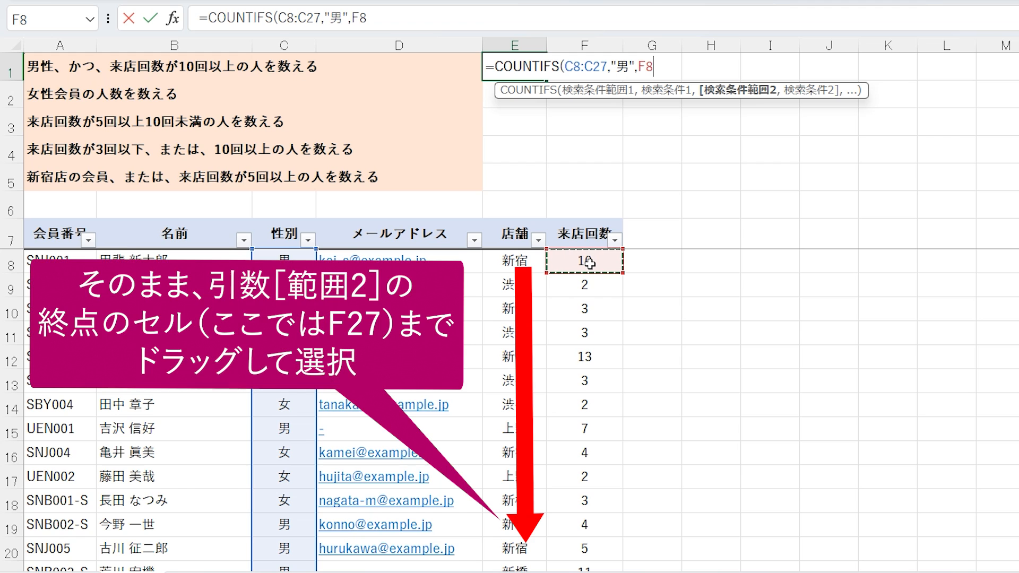
{"action": "left_click_drag", "start_coordinate": [589, 262], "coordinate": [577, 528]}
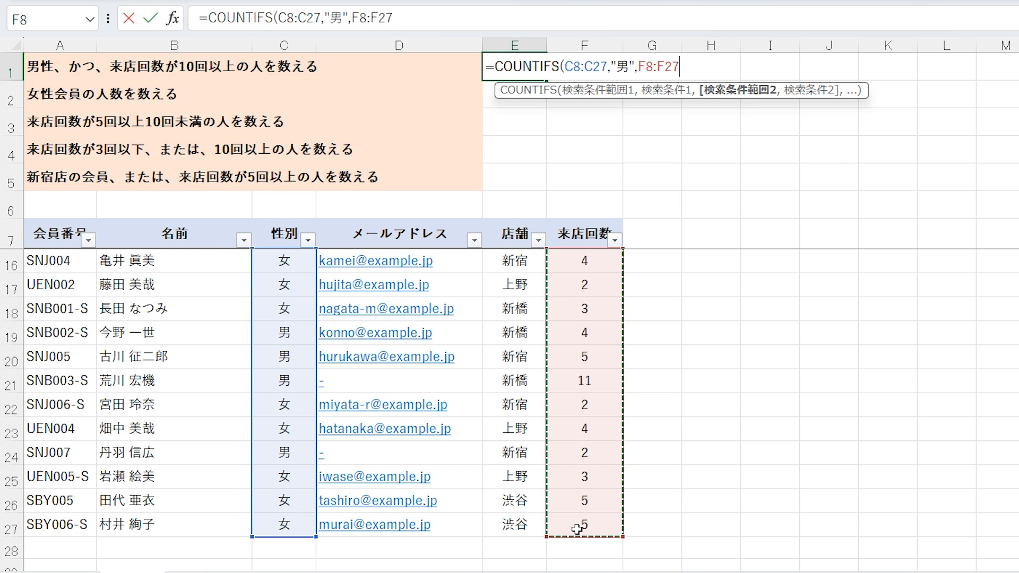
{"action": "type", "text": ","}
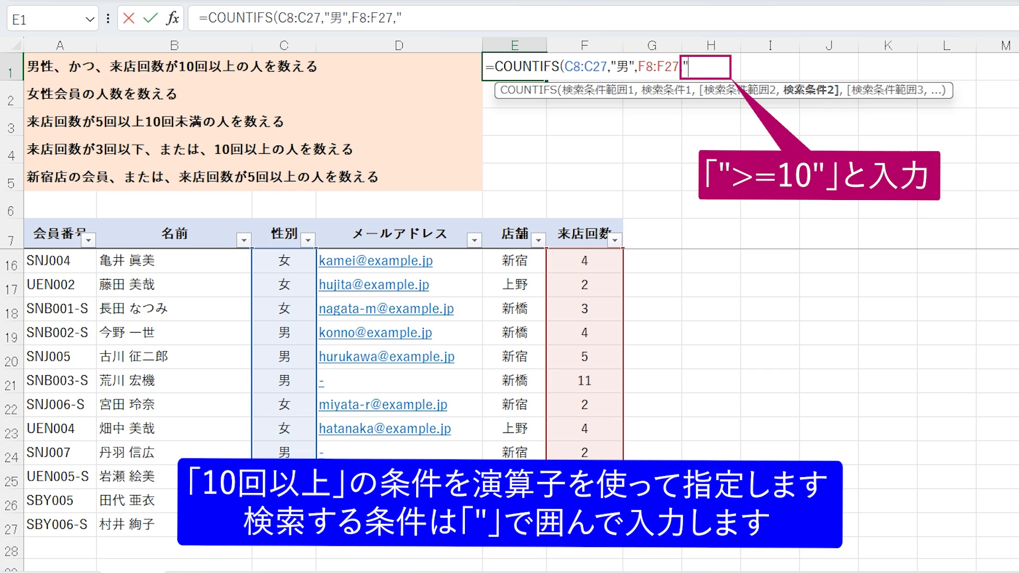
{"action": "type", "text": "\">=10\""}
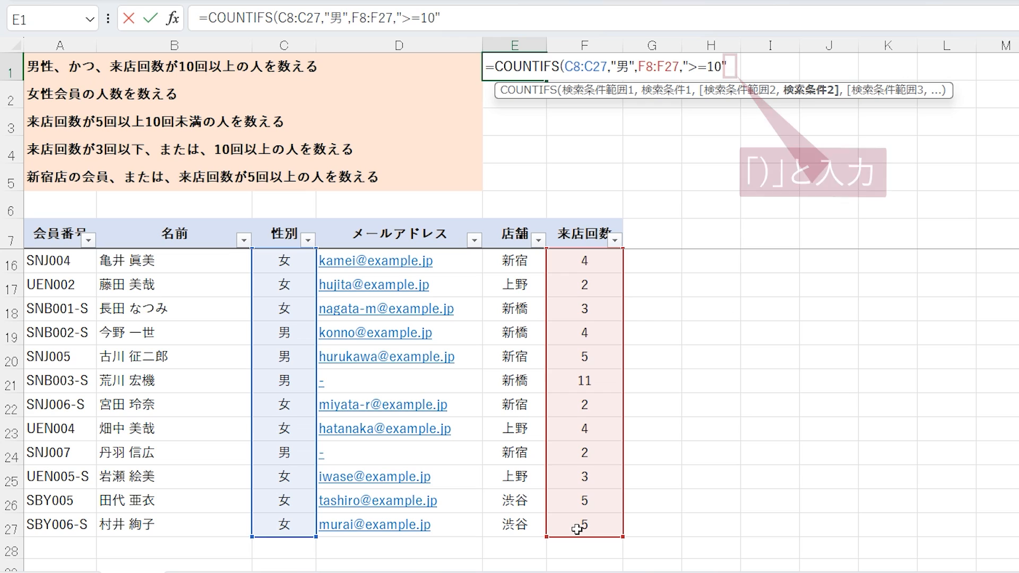
{"action": "type", "text": ")"}
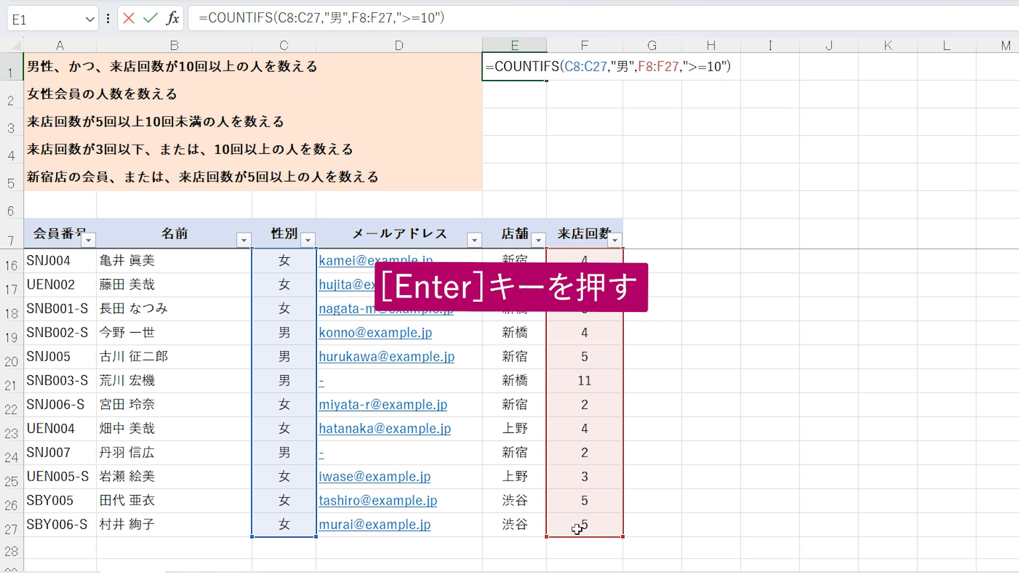
{"action": "key", "text": "Return"}
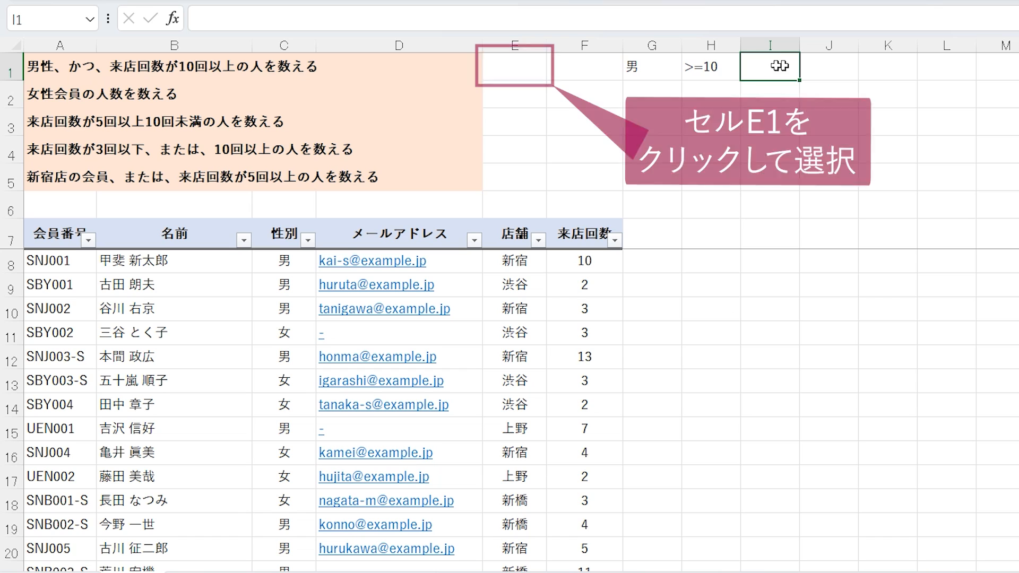
Enter =COUNTIFS(C8:C27,G1,F8:F27,H1) in cell E1, taking both criteria from cells G1 and H1
{"action": "left_click", "coordinate": [513, 63]}
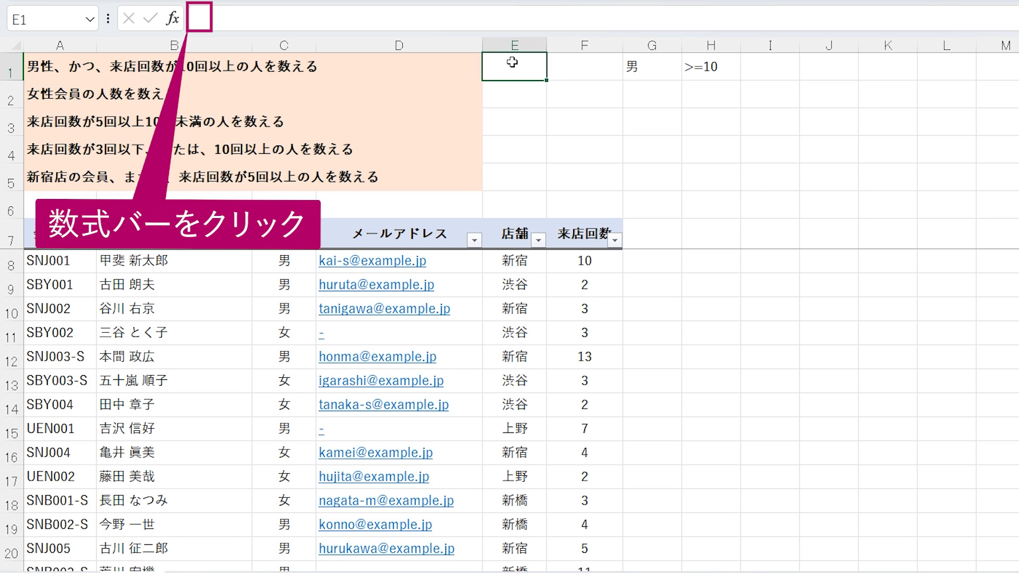
{"action": "left_click", "coordinate": [199, 19]}
{"action": "type", "text": "=COUNTIFS(C8:C27,G1,F8:F27,H1)"}
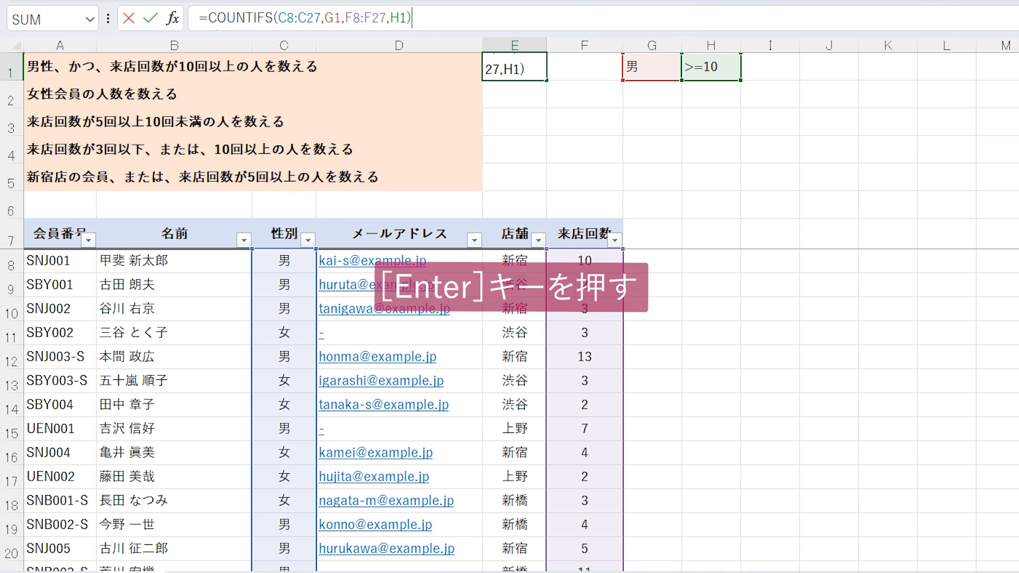
{"action": "key", "text": "Return"}
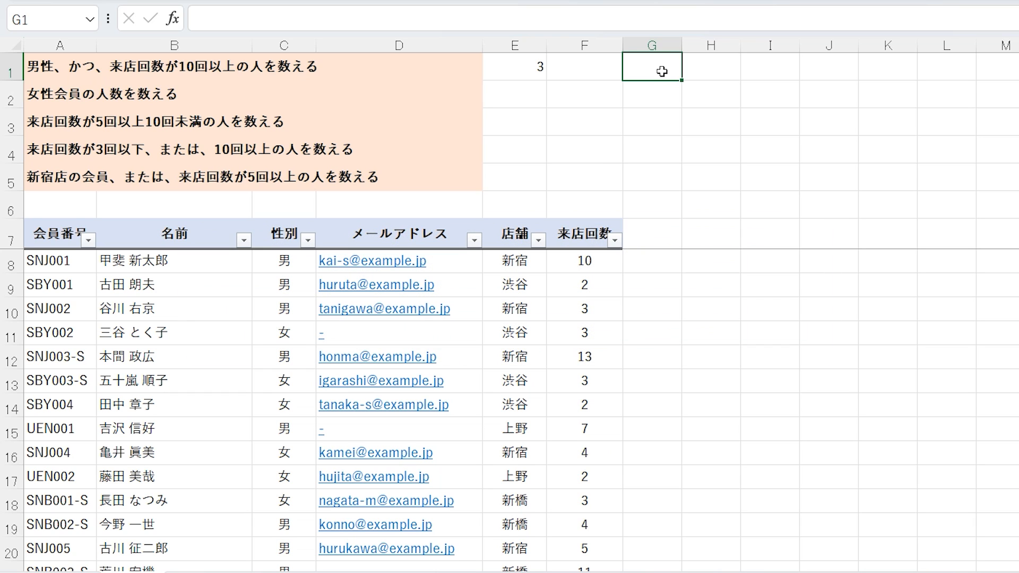
Count the female members in cell E2 with =COUNTIFS(C8:C27,"女")
{"action": "left_click", "coordinate": [533, 96]}
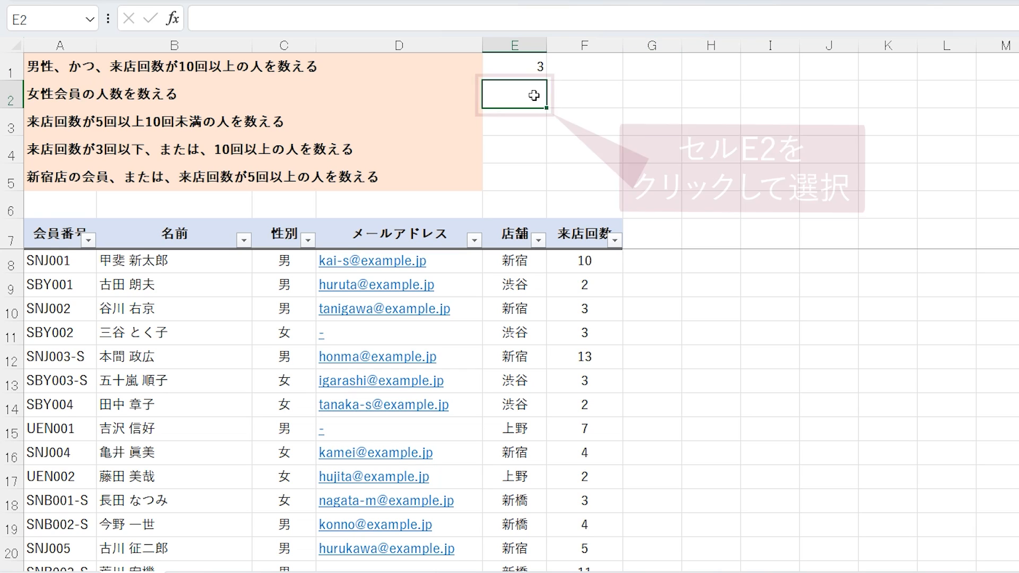
{"action": "left_click", "coordinate": [200, 18]}
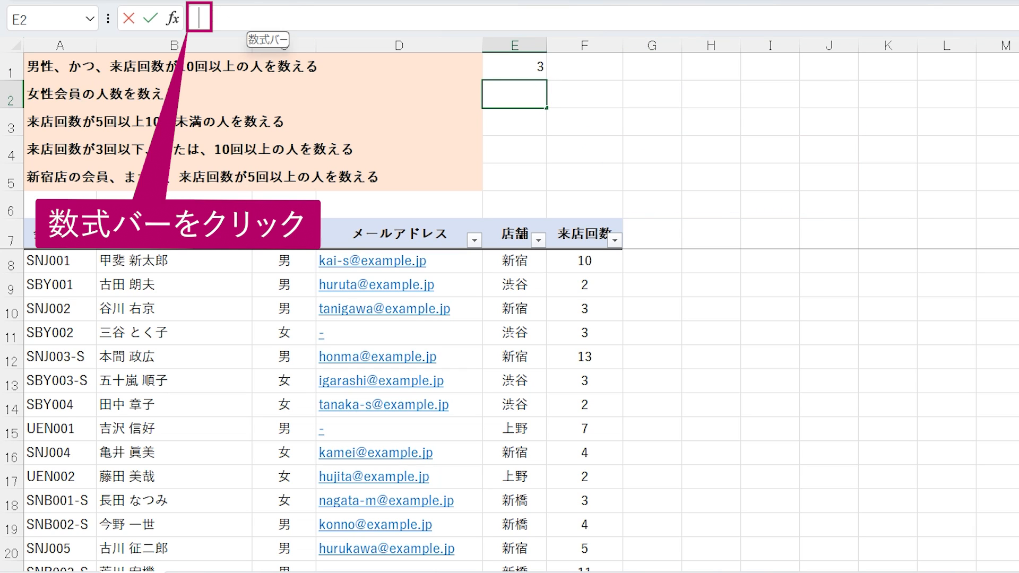
{"action": "type", "text": "=COUNTIFS(C8:C27,\"女\")"}
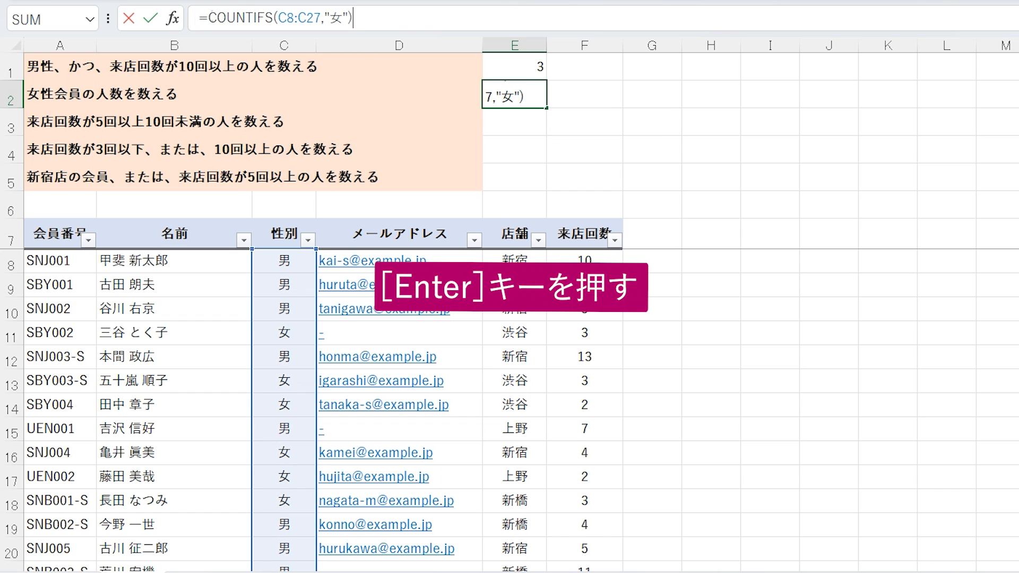
{"action": "key", "text": "Return"}
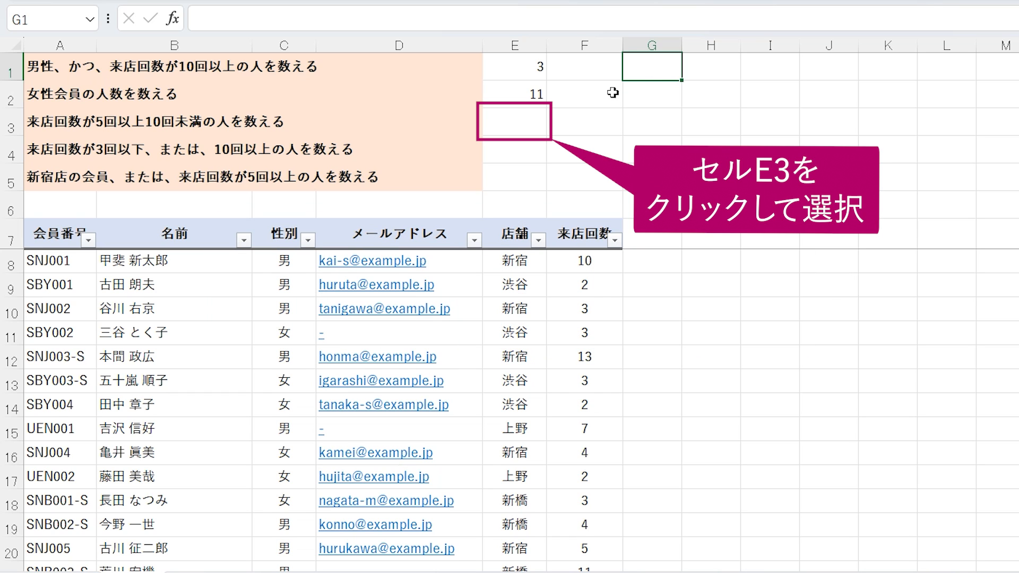
Count members with 5 or more but fewer than 10 visits in cell E3 with =COUNTIFS(F8:F27,">=5",F8:F27,"<10")
{"action": "left_click", "coordinate": [522, 118]}
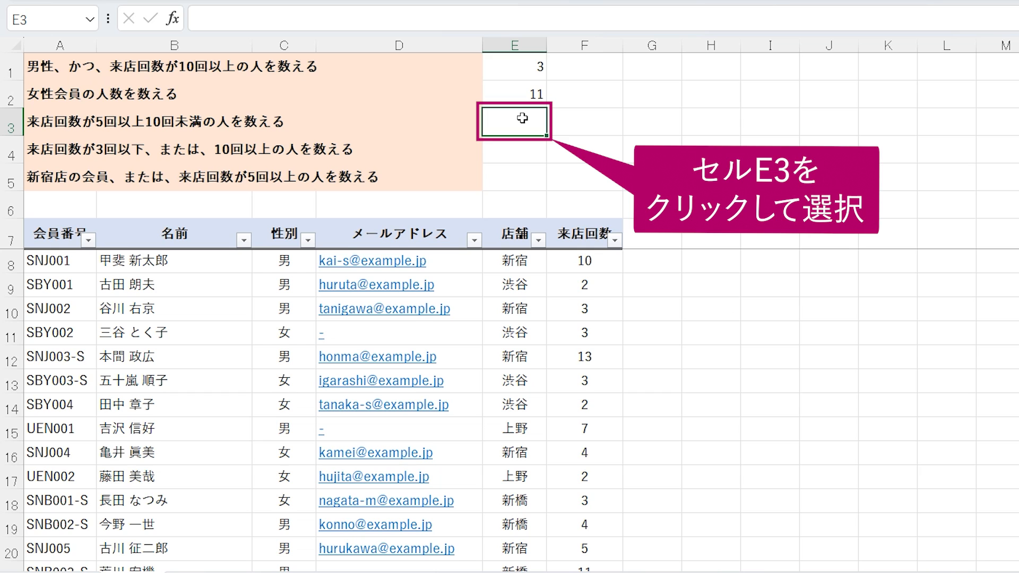
{"action": "left_click", "coordinate": [199, 18]}
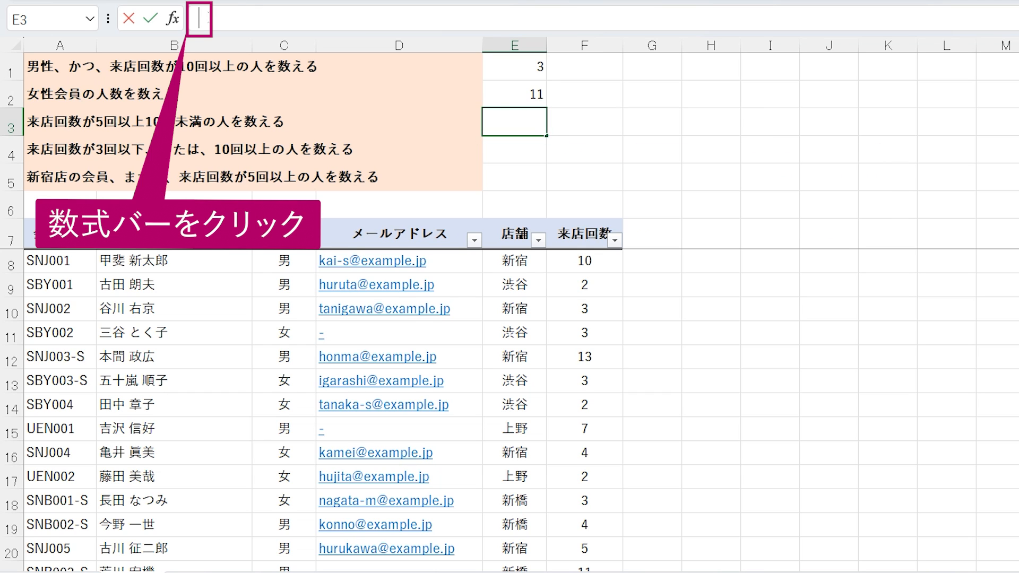
{"action": "type", "text": "=COUNTIFS(F8:F27,\">=5\",F8:F27,\"<10\")"}
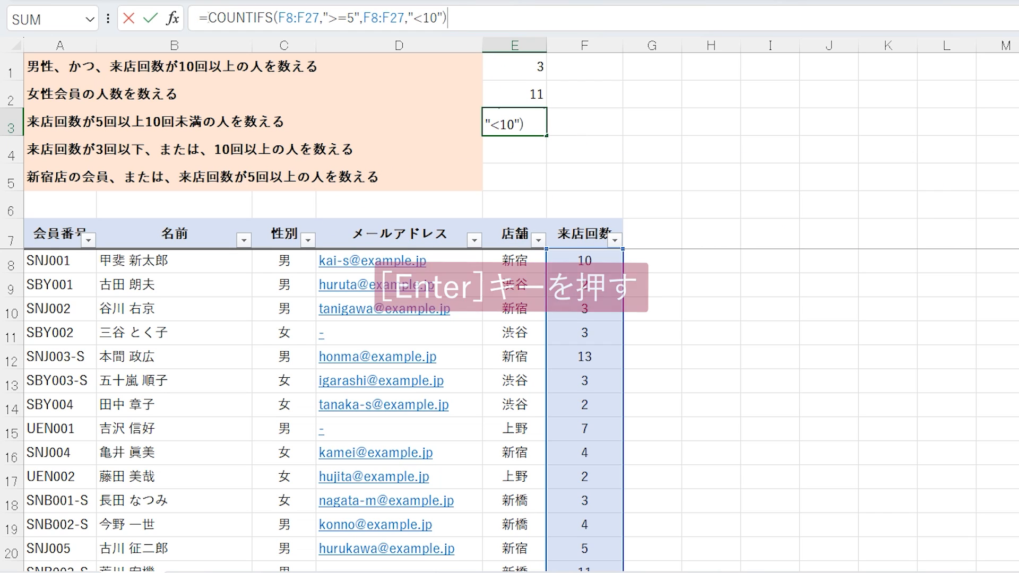
{"action": "key", "text": "Return"}
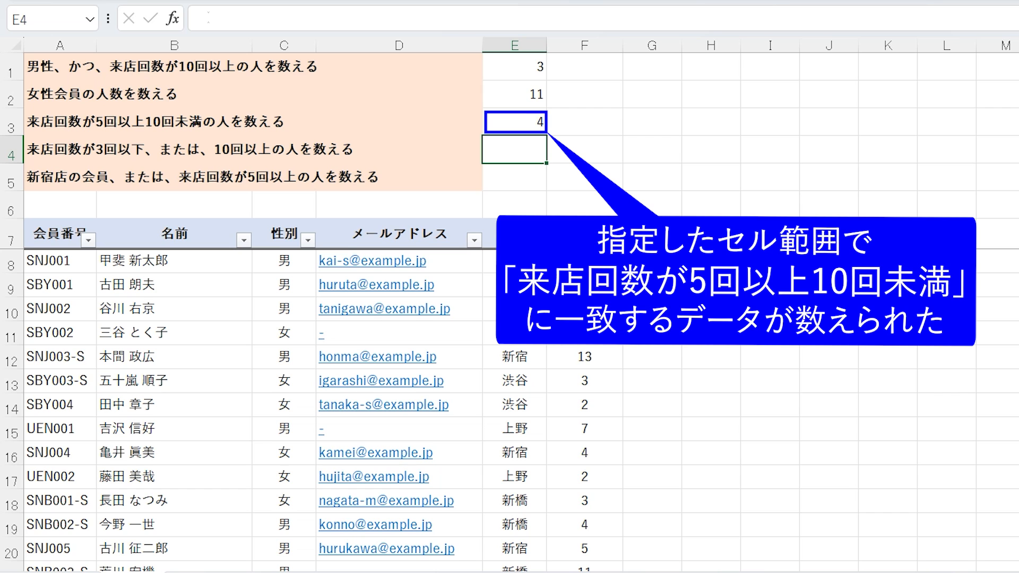